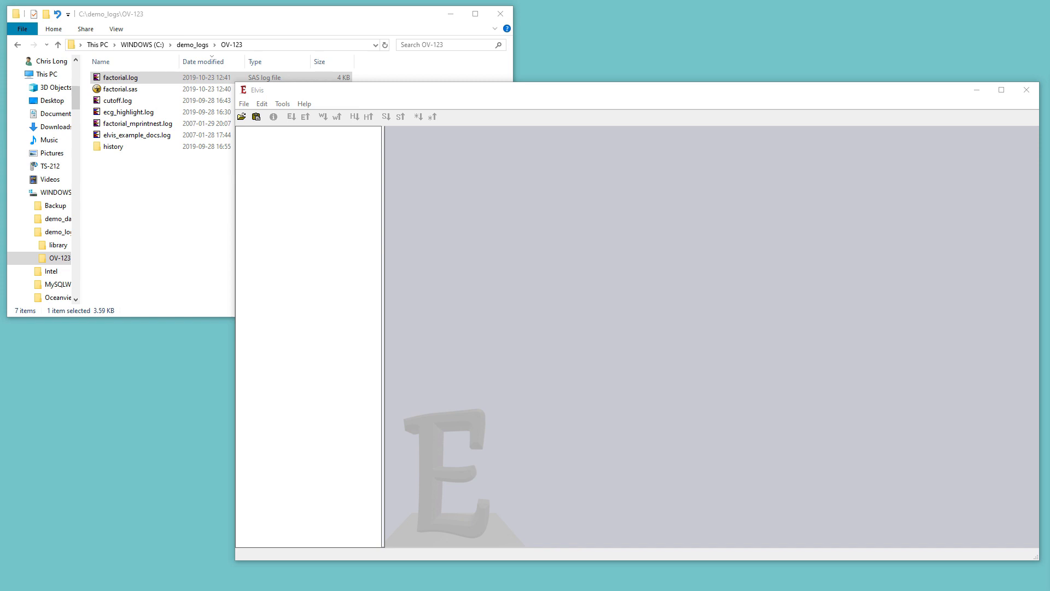
# Open factorial.log in Notepad from the file's context menu
pyautogui.click(134, 188)
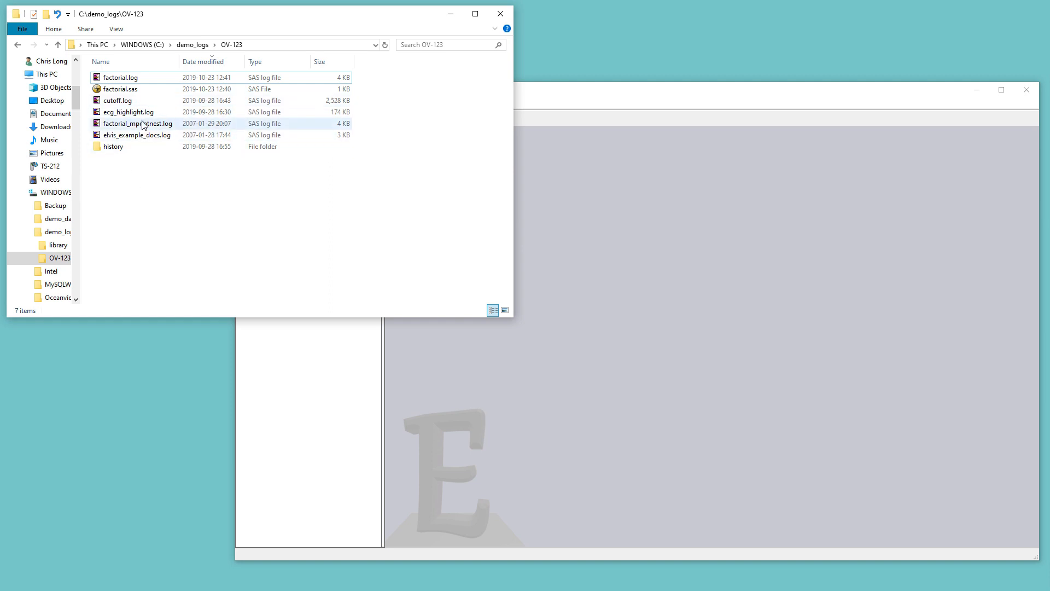
pyautogui.rightClick(137, 82)
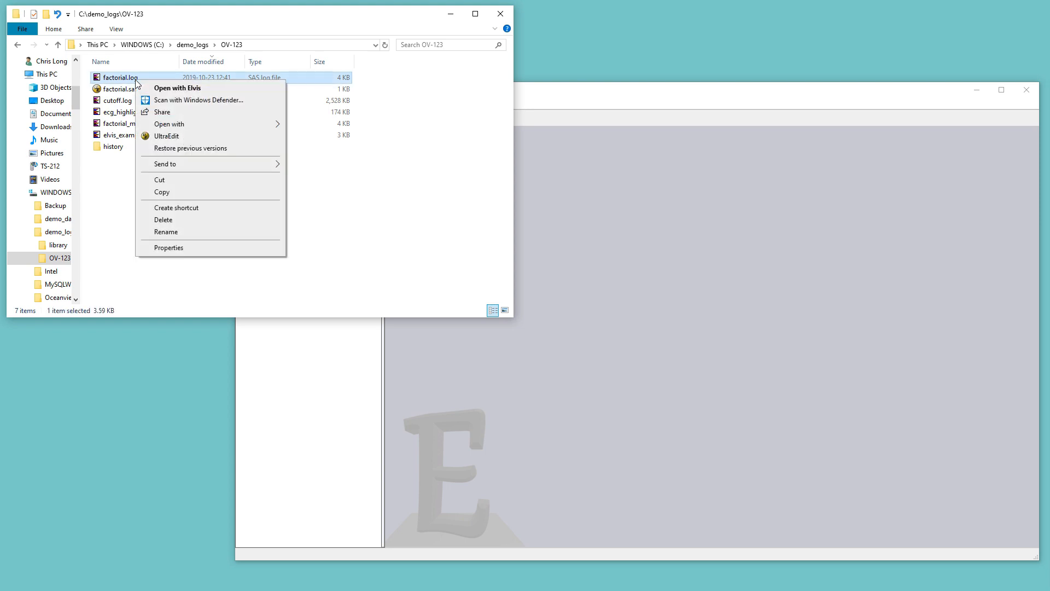
pyautogui.moveTo(234, 166)
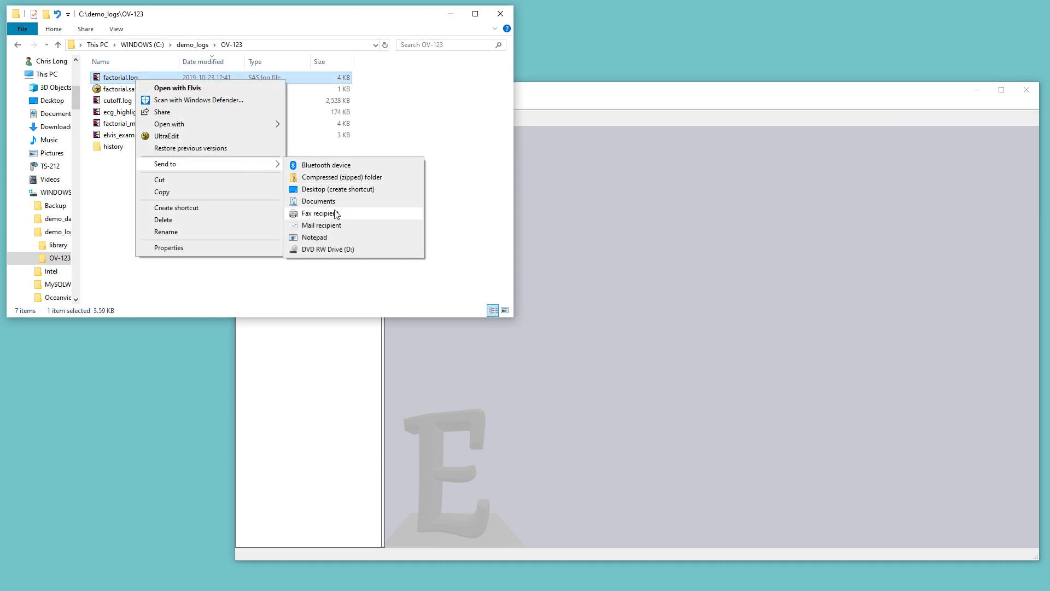
pyautogui.click(327, 238)
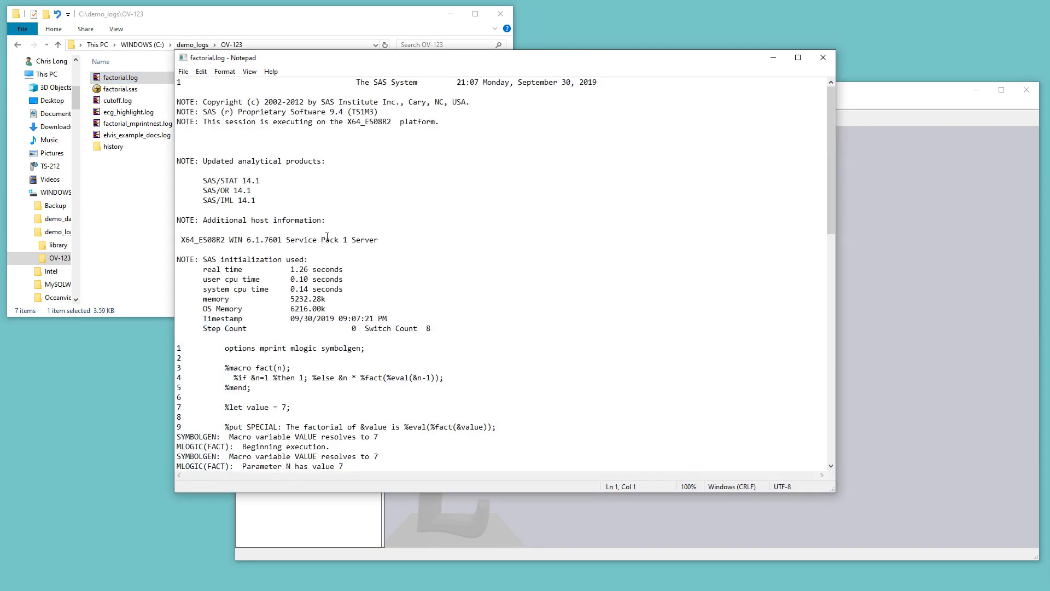
# Read through the factorial log in Notepad and close it
pyautogui.scroll(-5, 347, 281)
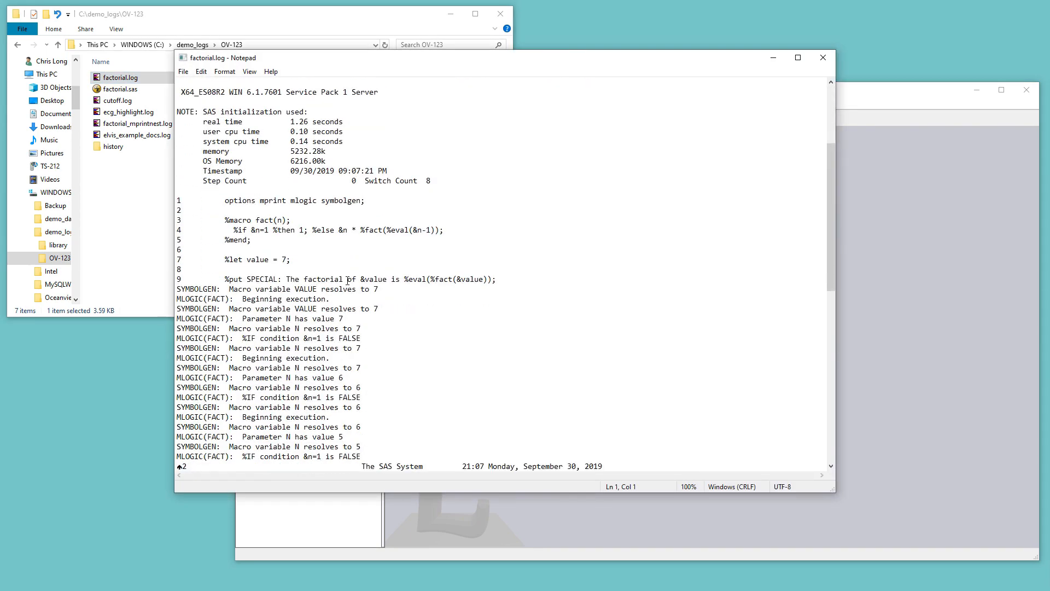
pyautogui.scroll(-9, 348, 280)
pyautogui.scroll(6, 348, 280)
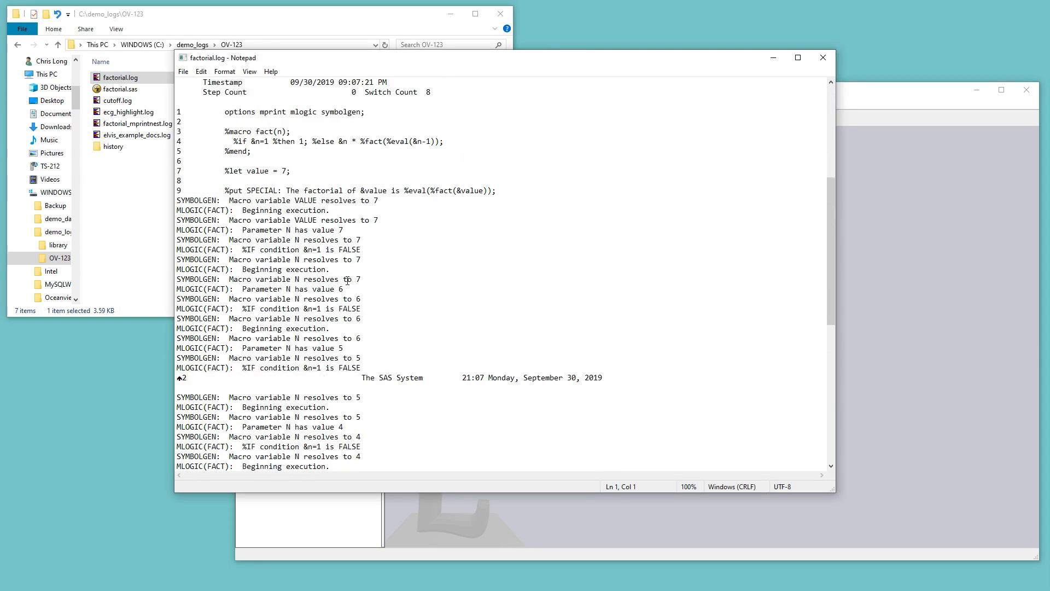
pyautogui.scroll(7, 347, 280)
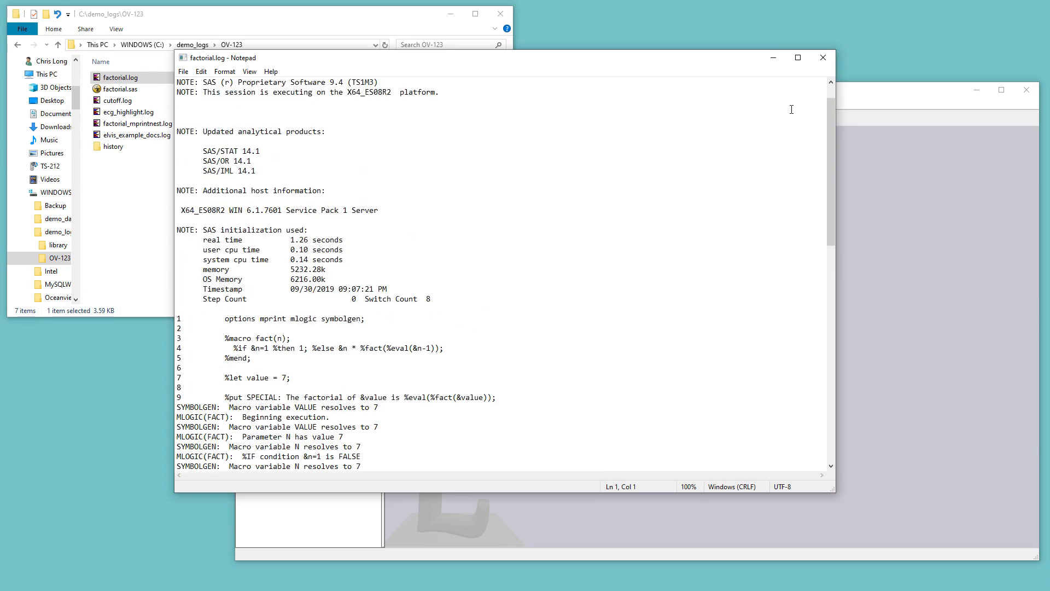
pyautogui.click(825, 61)
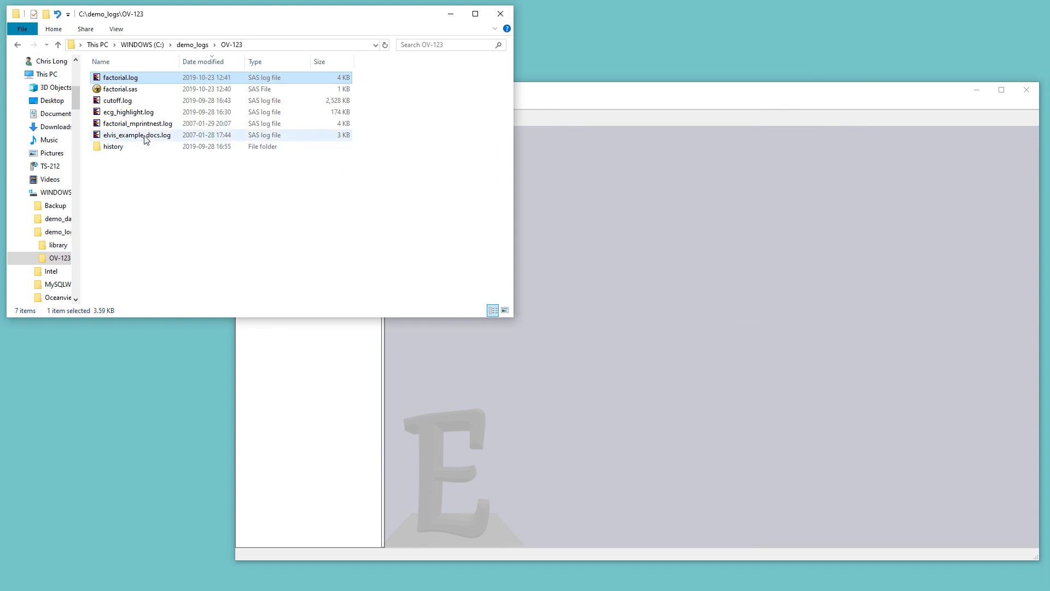
# Open factorial.log in Elvis and enlarge its log window
pyautogui.doubleClick(124, 80)
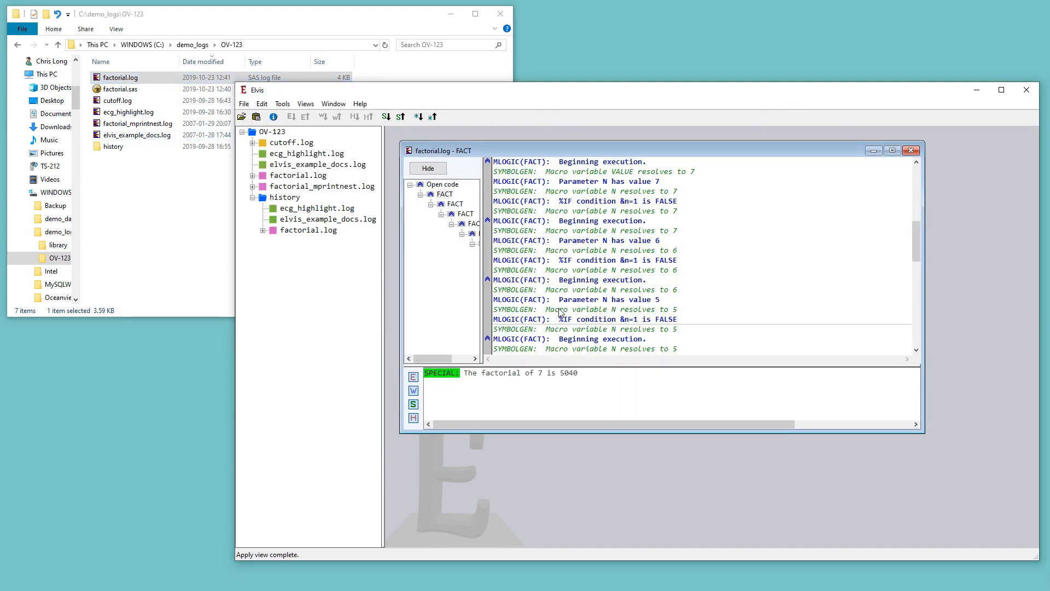
pyautogui.click(654, 372)
pyautogui.moveTo(919, 432); pyautogui.dragTo(952, 478)
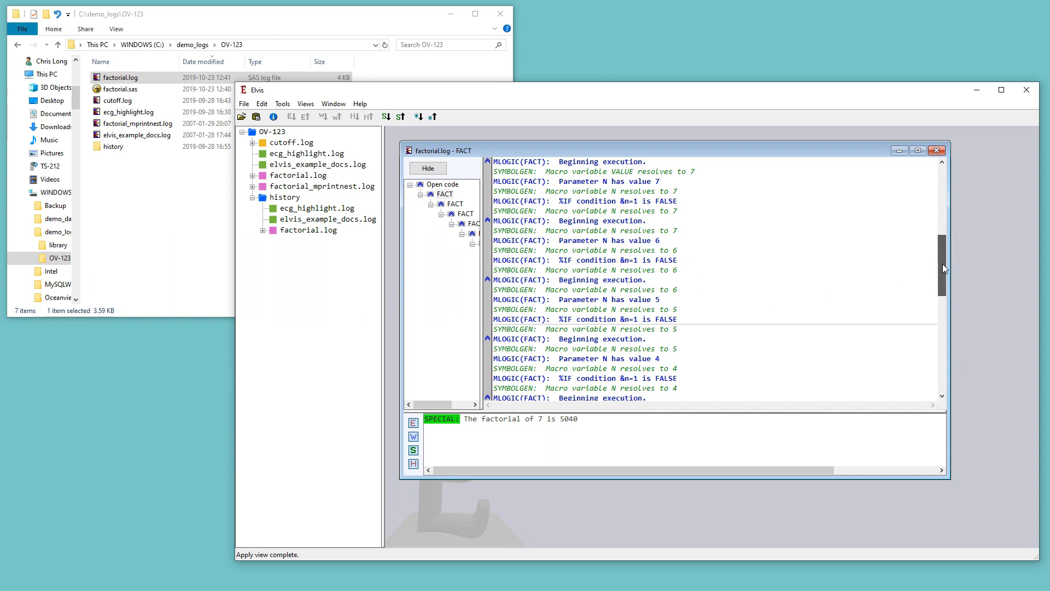
# Scroll to the end of the log and widen the macro call tree pane
pyautogui.moveTo(942, 268); pyautogui.dragTo(941, 257)
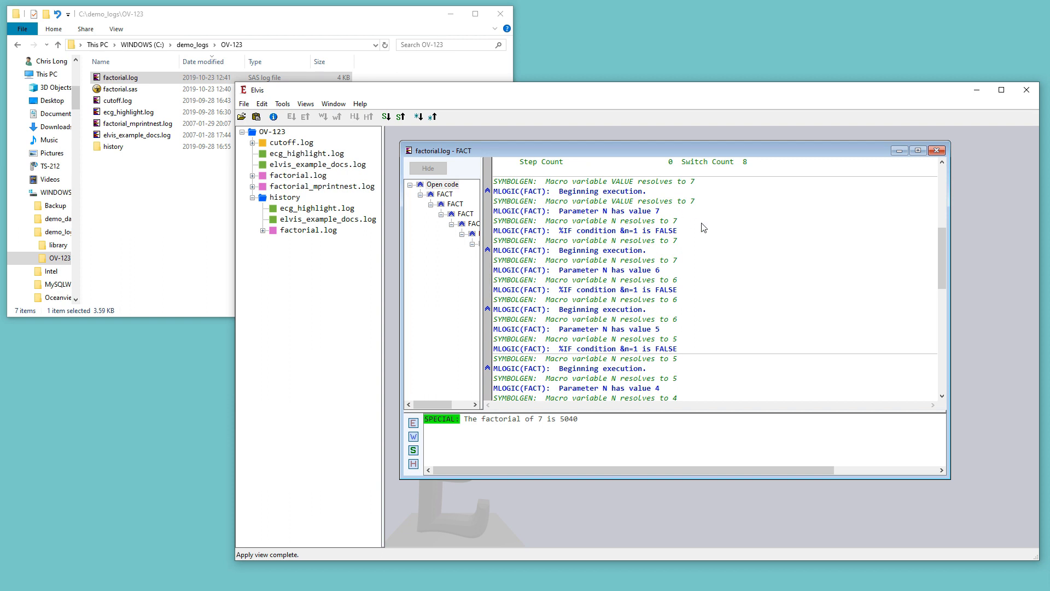
pyautogui.moveTo(941, 235)
pyautogui.mouseDown()
pyautogui.moveTo(938, 179)
pyautogui.moveTo(949, 241)
pyautogui.mouseUp()
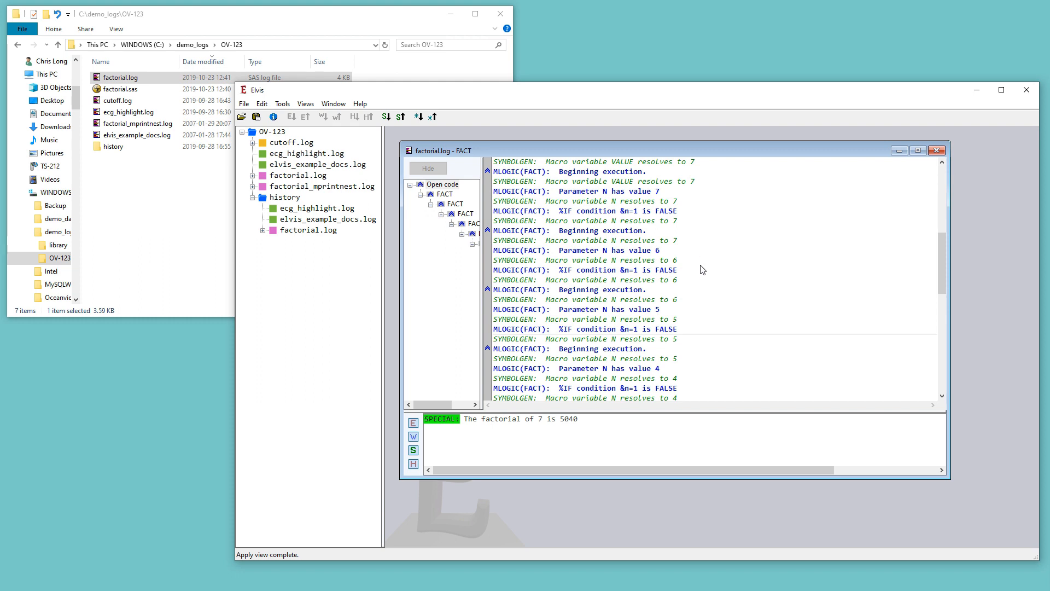
pyautogui.moveTo(938, 255); pyautogui.dragTo(952, 353)
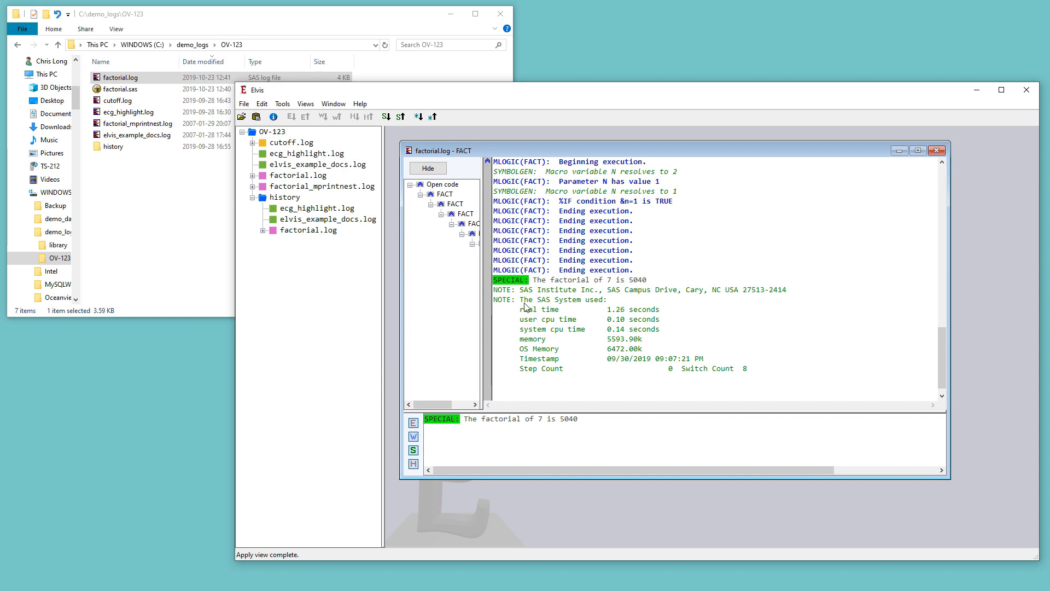
pyautogui.moveTo(481, 263); pyautogui.dragTo(512, 263)
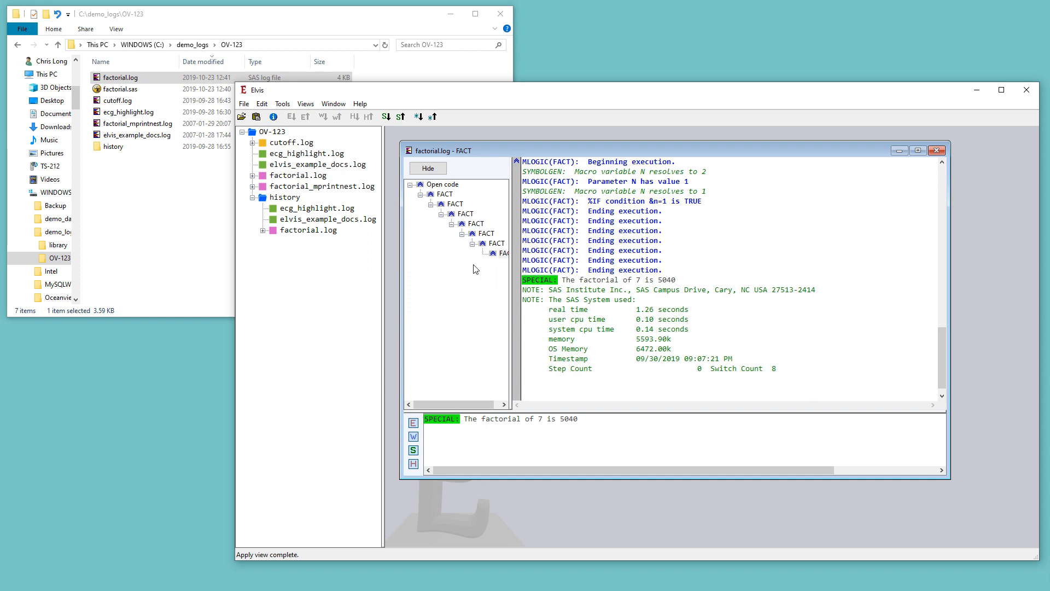
# Collapse the nested FACT call in the macro call tree and expand it again
pyautogui.click(441, 213)
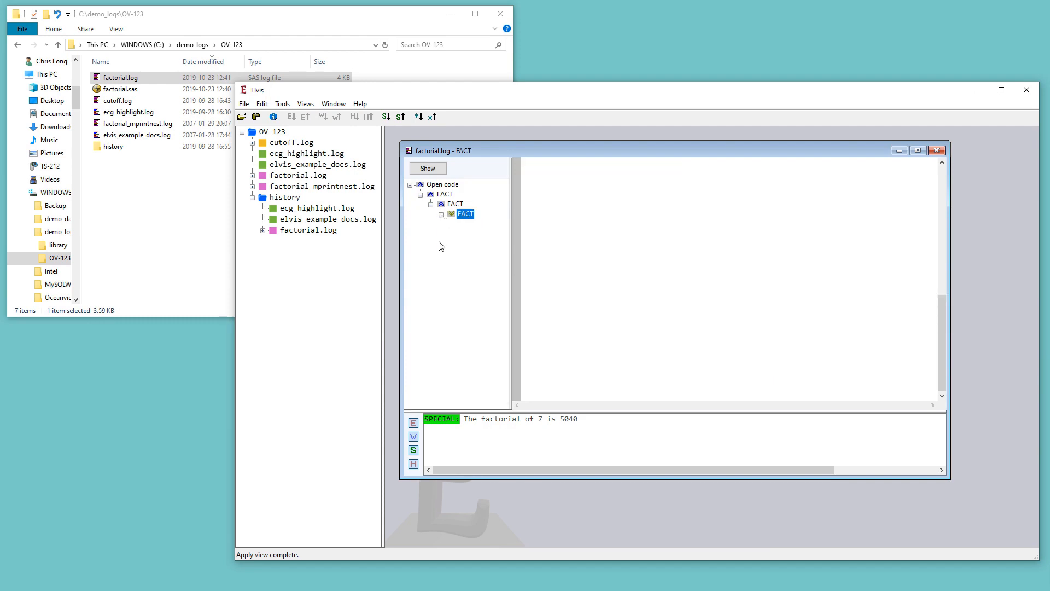
pyautogui.click(591, 236)
pyautogui.scroll(3, 592, 236)
pyautogui.scroll(-1, 592, 236)
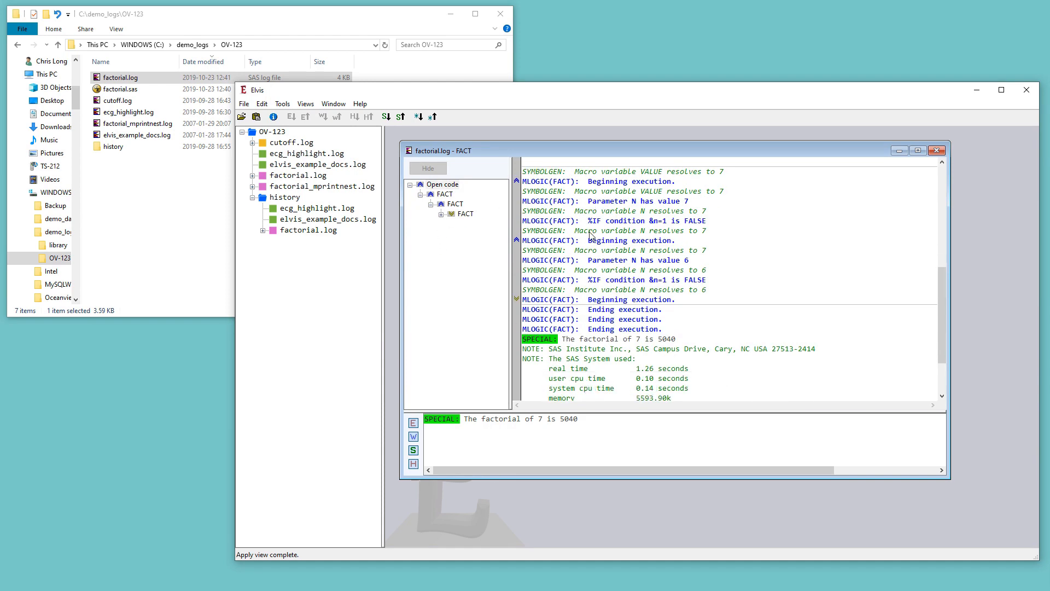
pyautogui.click(441, 214)
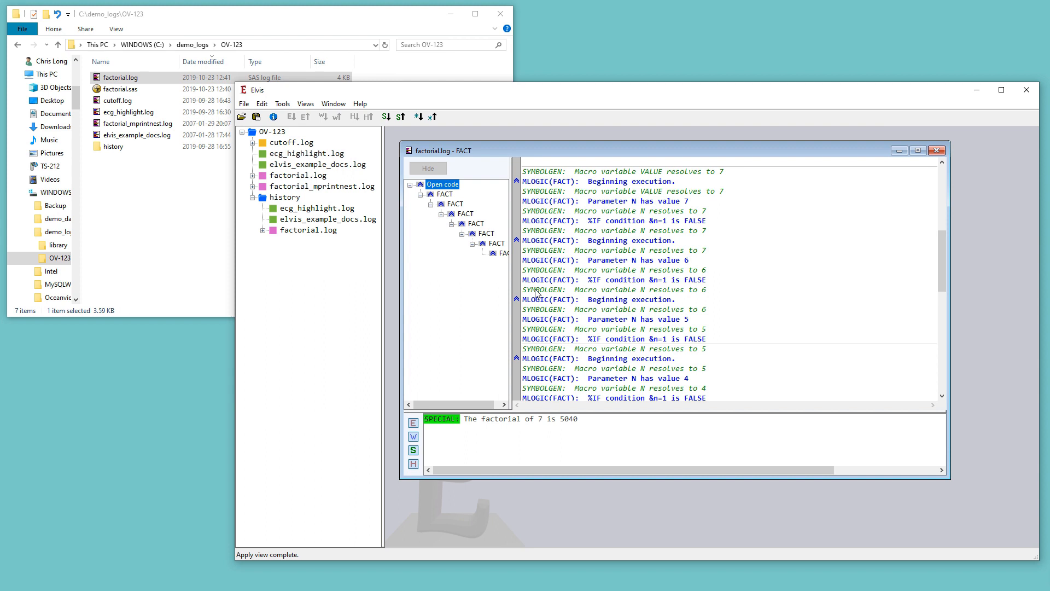
# Set the word Beginning as a new highlight term and enlarge the pane listing highlighted lines
pyautogui.doubleClick(611, 242)
pyautogui.rightClick(613, 244)
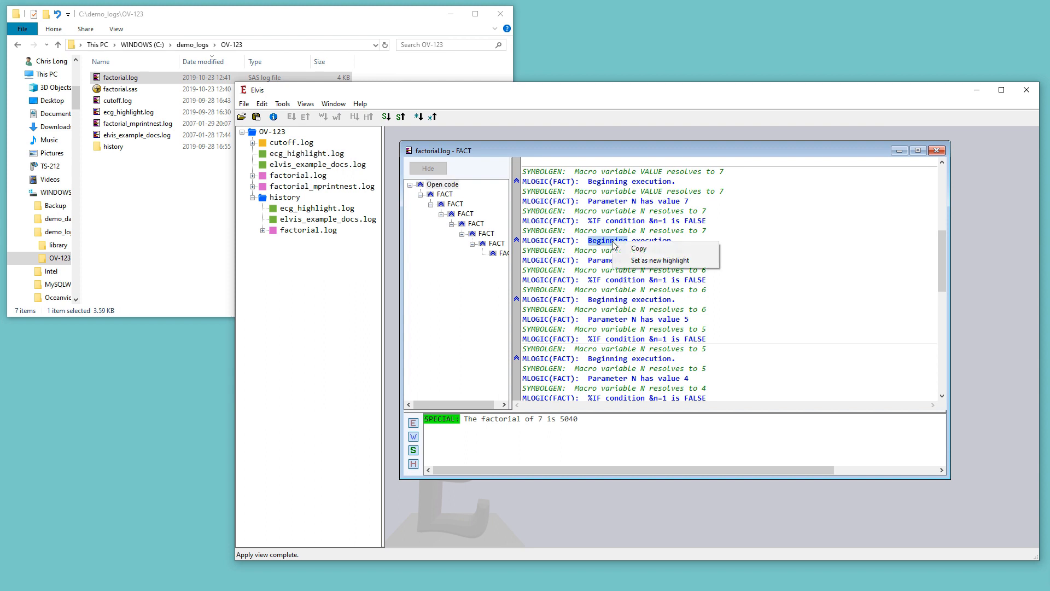
pyautogui.click(629, 262)
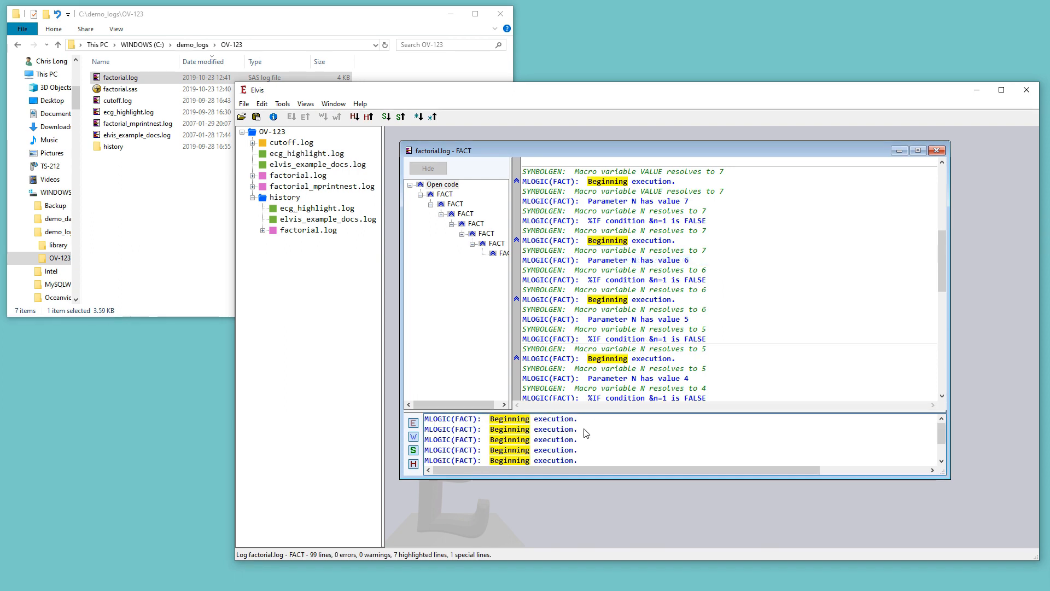
pyautogui.moveTo(594, 411); pyautogui.dragTo(594, 367)
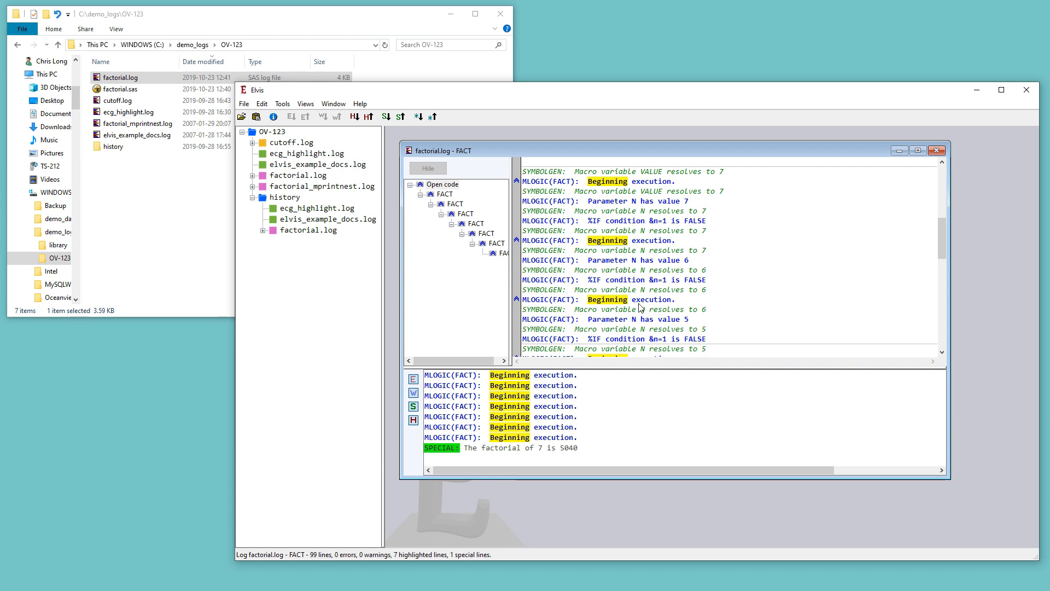
# Remove the Beginning term from the highlighting and search options
pyautogui.hotkey('ctrl', 'f')
pyautogui.click(593, 281)
pyautogui.click(758, 290)
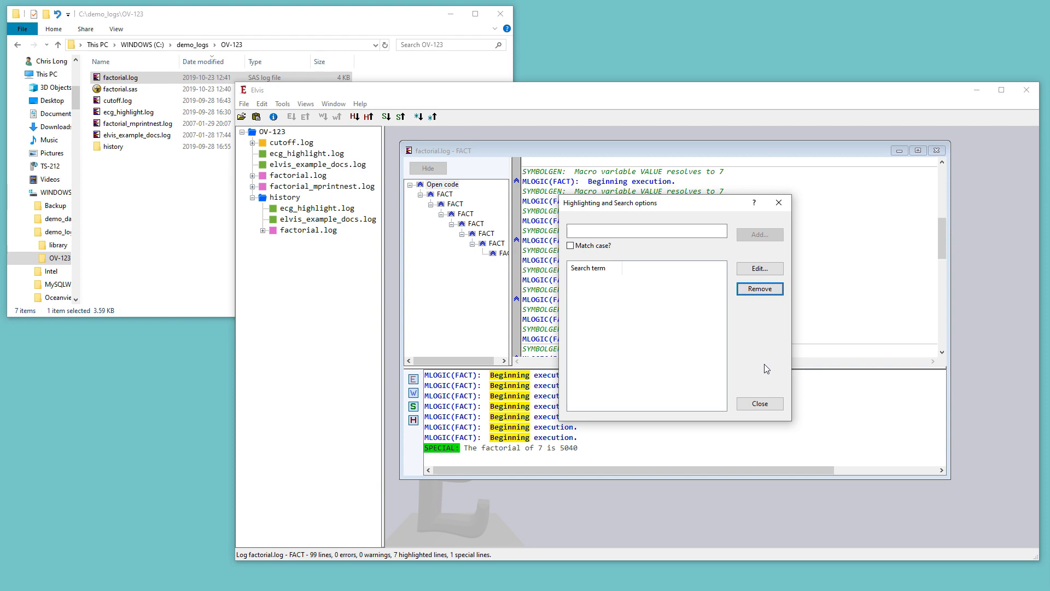
pyautogui.click(768, 404)
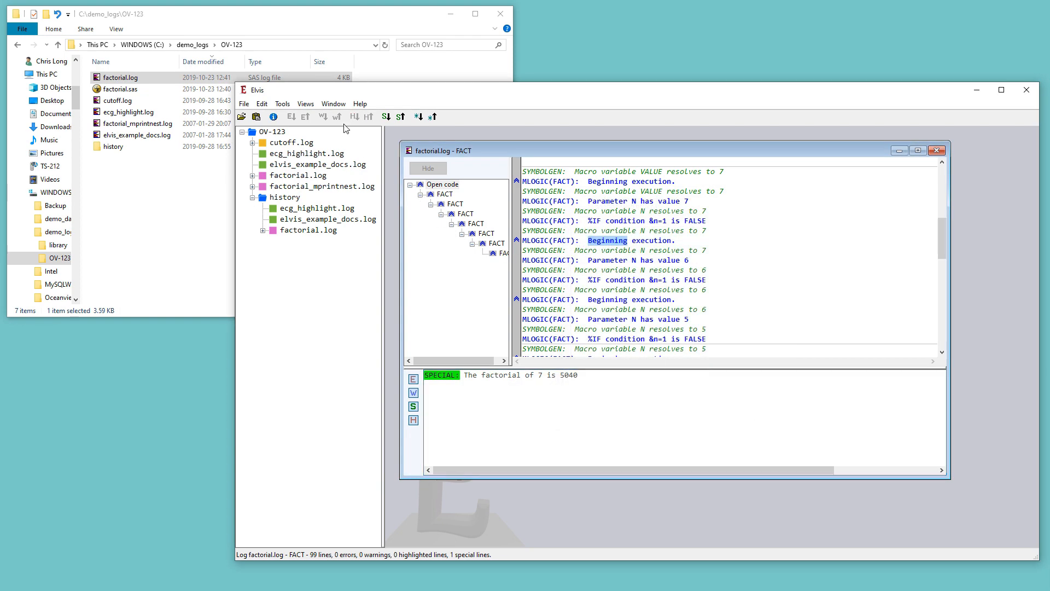
# Examine the line-type and highlight settings in the Manage views dialog without changing them
pyautogui.click(315, 107)
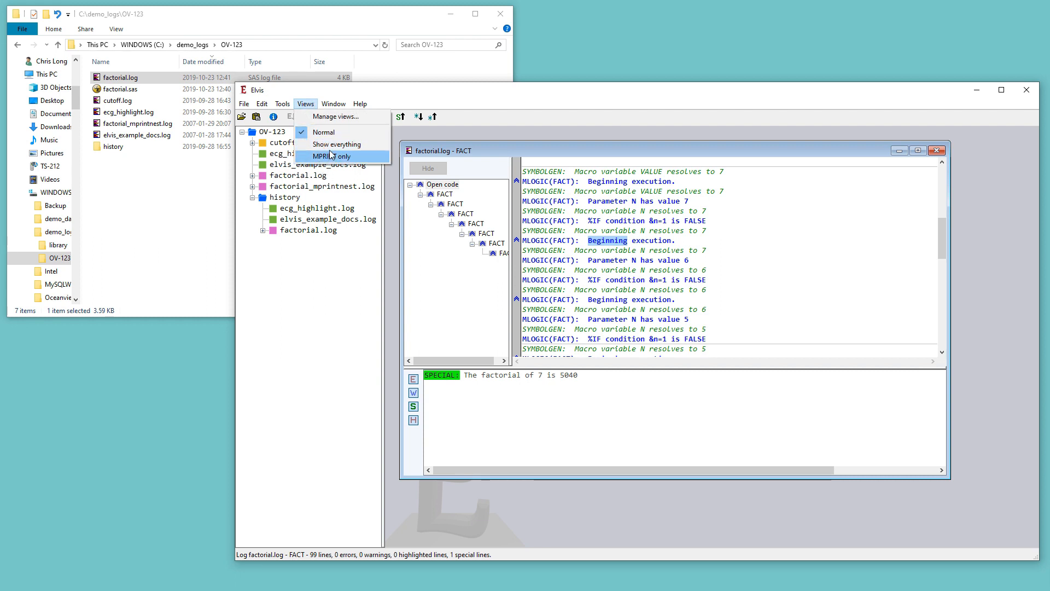
pyautogui.click(326, 117)
pyautogui.moveTo(349, 125); pyautogui.dragTo(556, 161)
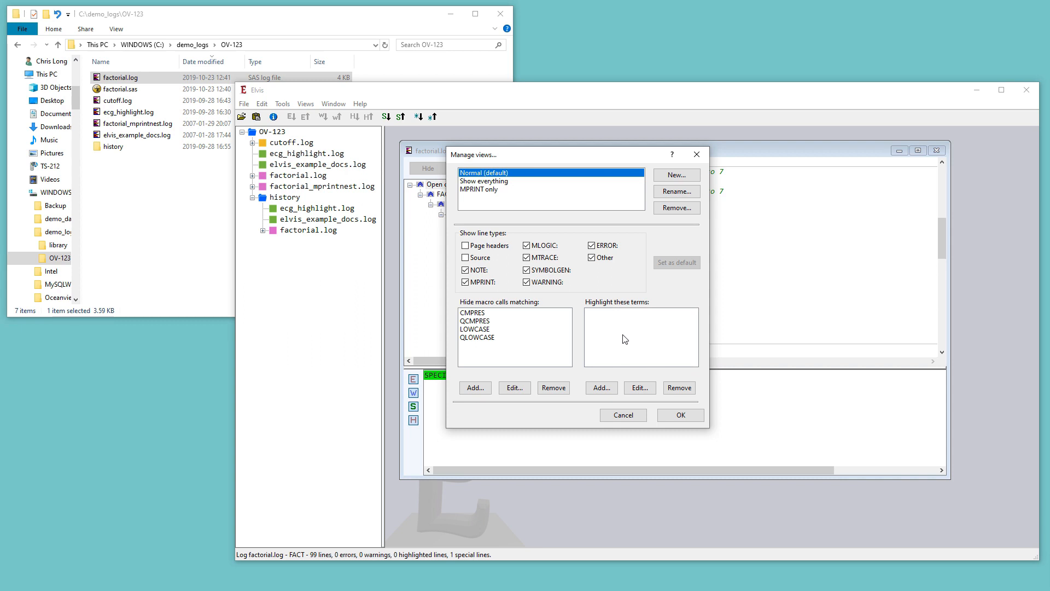
pyautogui.click(663, 415)
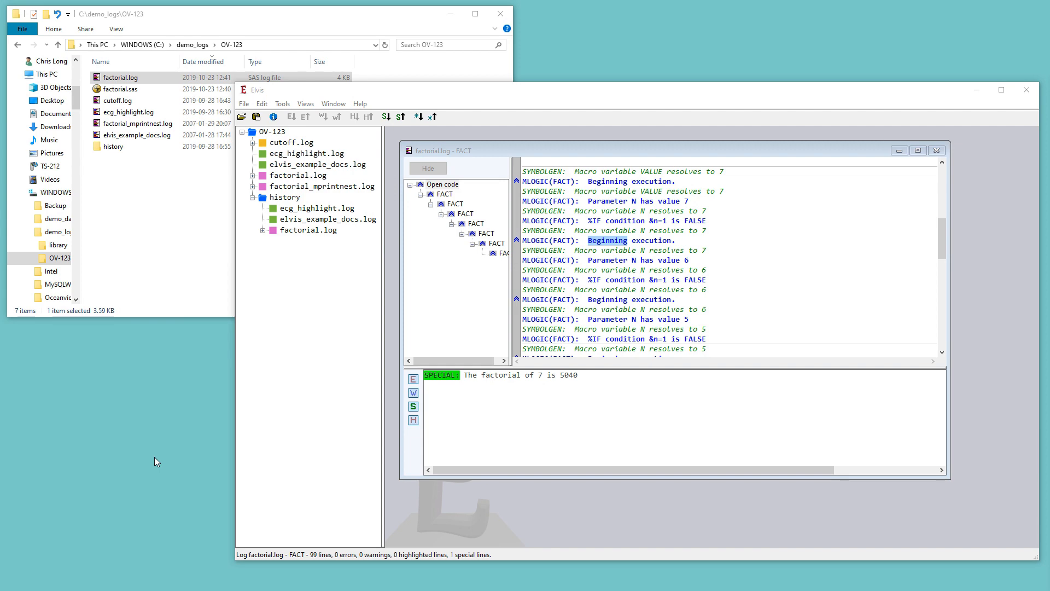
# Open elvis_example_docs.log in Elvis and maximize its log window
pyautogui.doubleClick(126, 139)
pyautogui.click(644, 165)
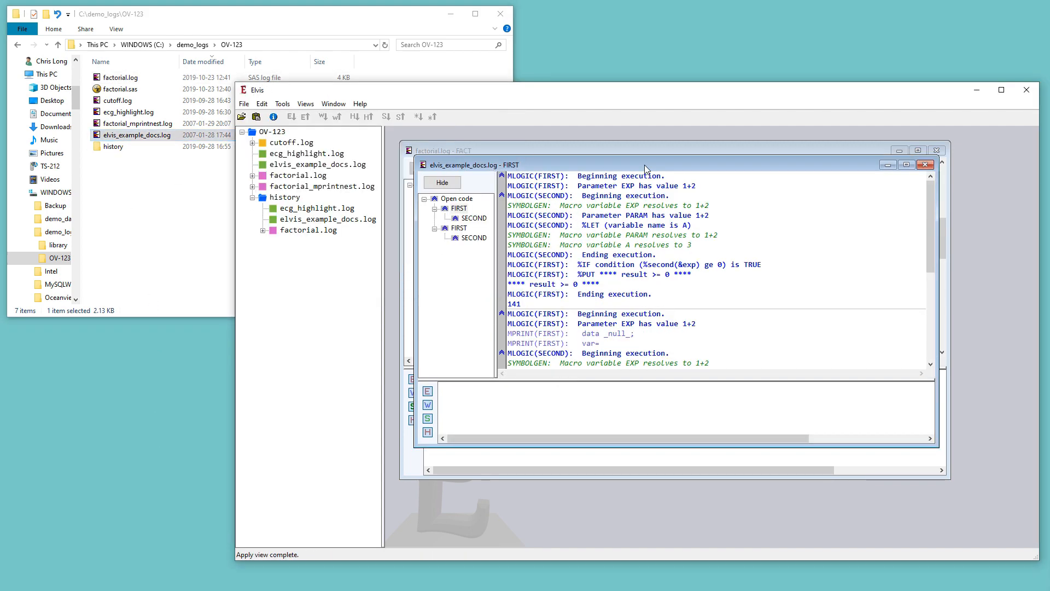
pyautogui.doubleClick(645, 165)
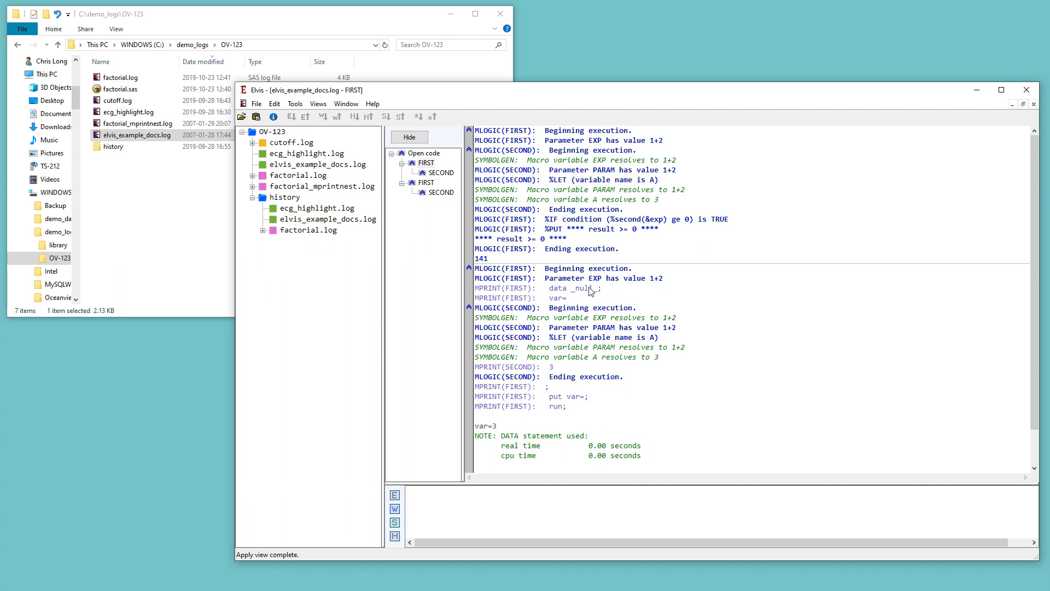
# Generate the SAS source report from MPRINT lines and select the recovered code
pyautogui.click(294, 104)
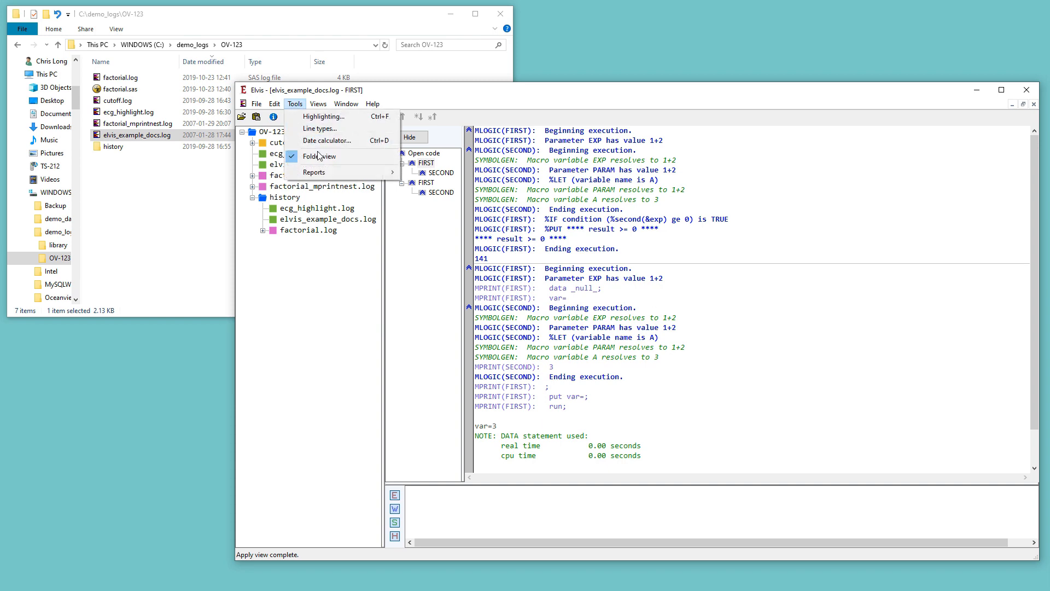
pyautogui.moveTo(369, 175)
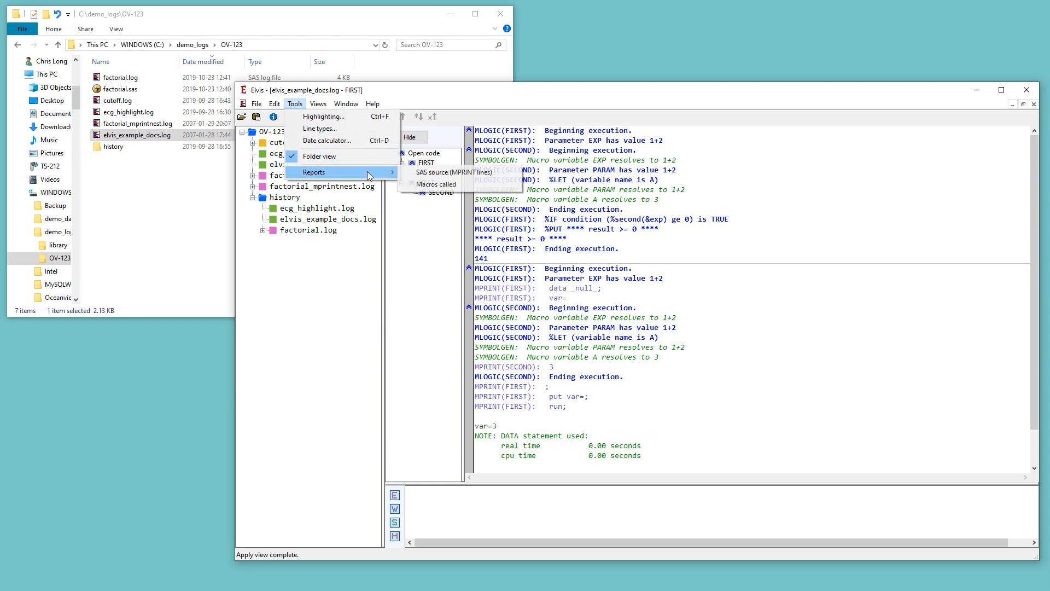
pyautogui.click(444, 173)
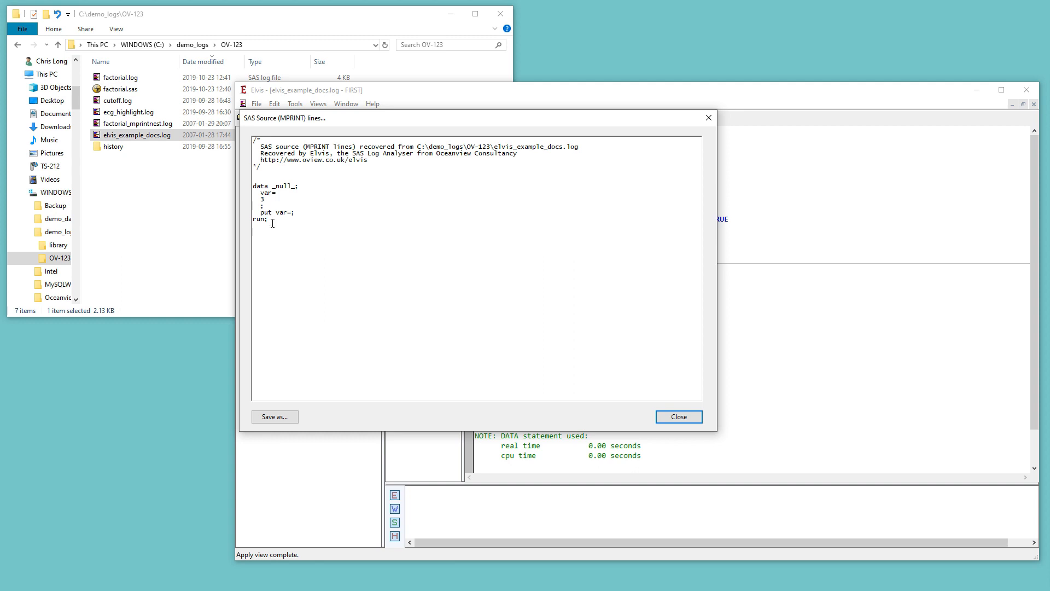
pyautogui.moveTo(275, 220); pyautogui.dragTo(254, 184)
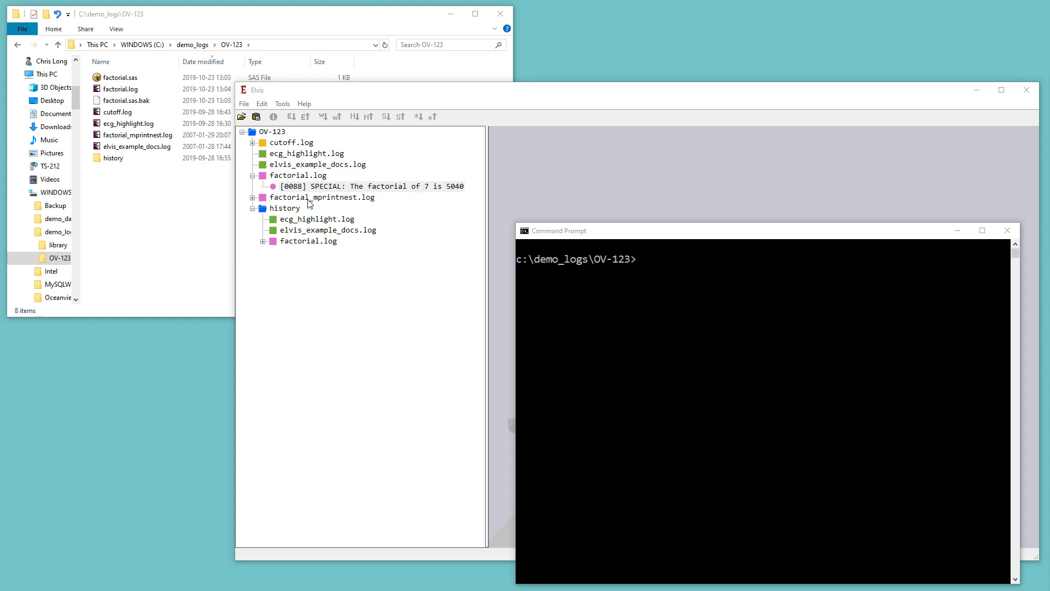
# Open factorial.sas for editing
pyautogui.click(128, 82)
pyautogui.rightClick(128, 81)
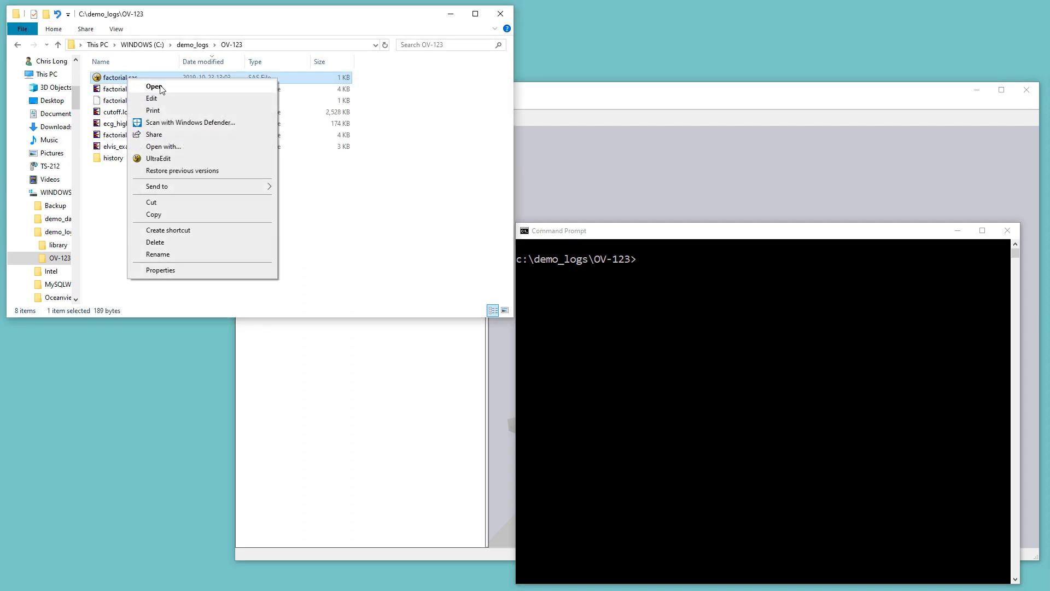
pyautogui.click(162, 96)
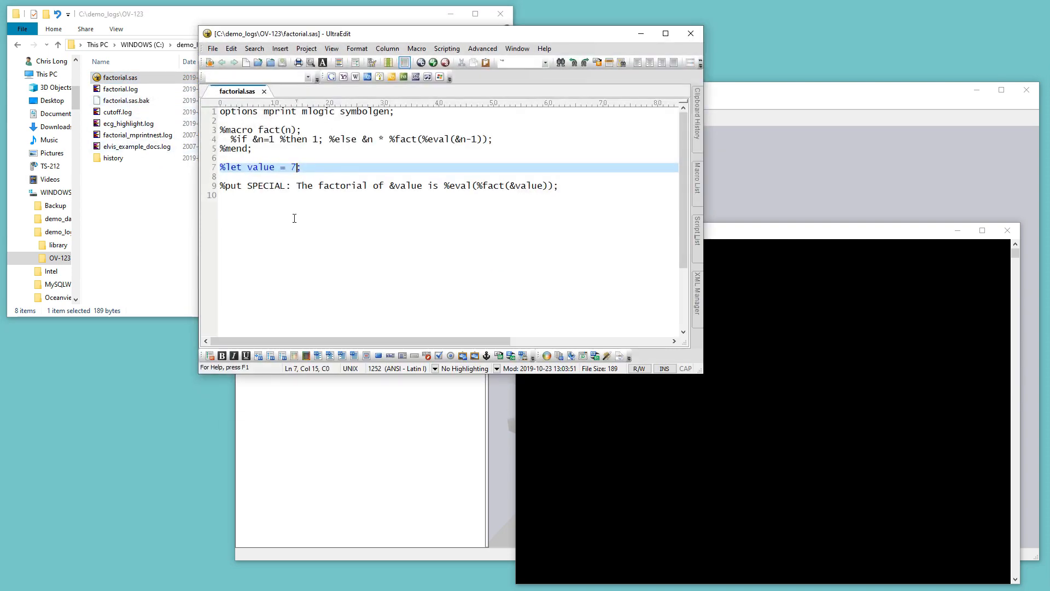
# Set the %let value to 12, save factorial.sas, and minimize the editor
pyautogui.press('BackSpace')
pyautogui.write('12')
pyautogui.hotkey('ctrl', 's')
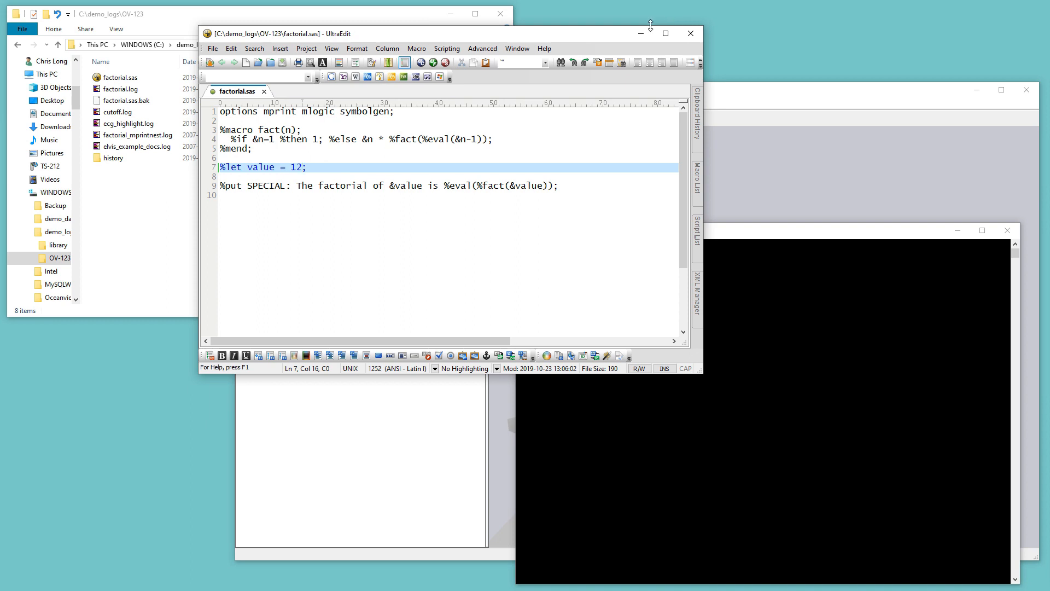
pyautogui.click(643, 32)
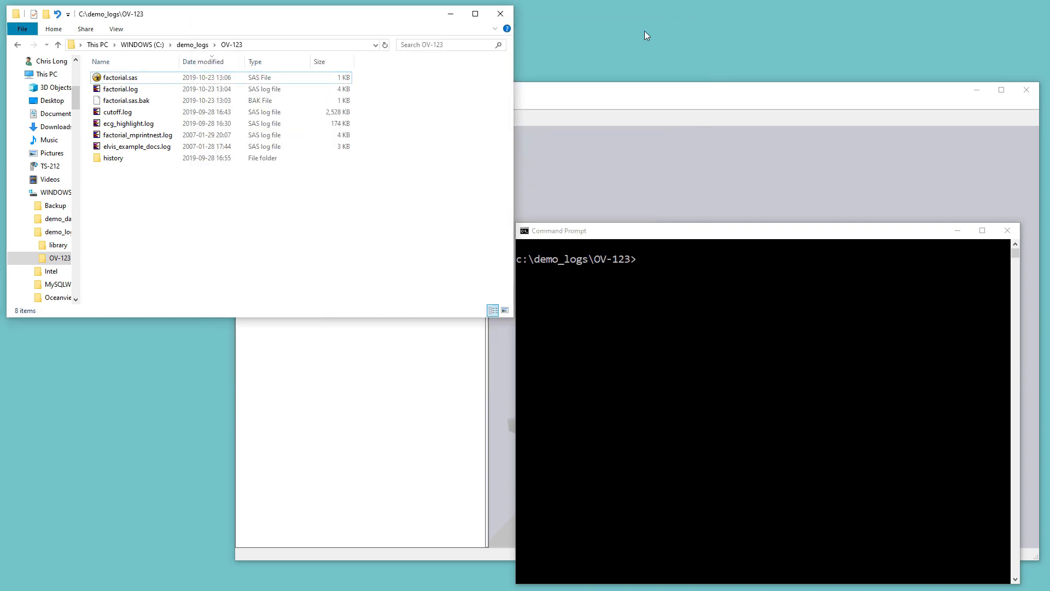
# Run the factorial SAS program from the command prompt with sas factorial
pyautogui.click(573, 91)
pyautogui.click(705, 583)
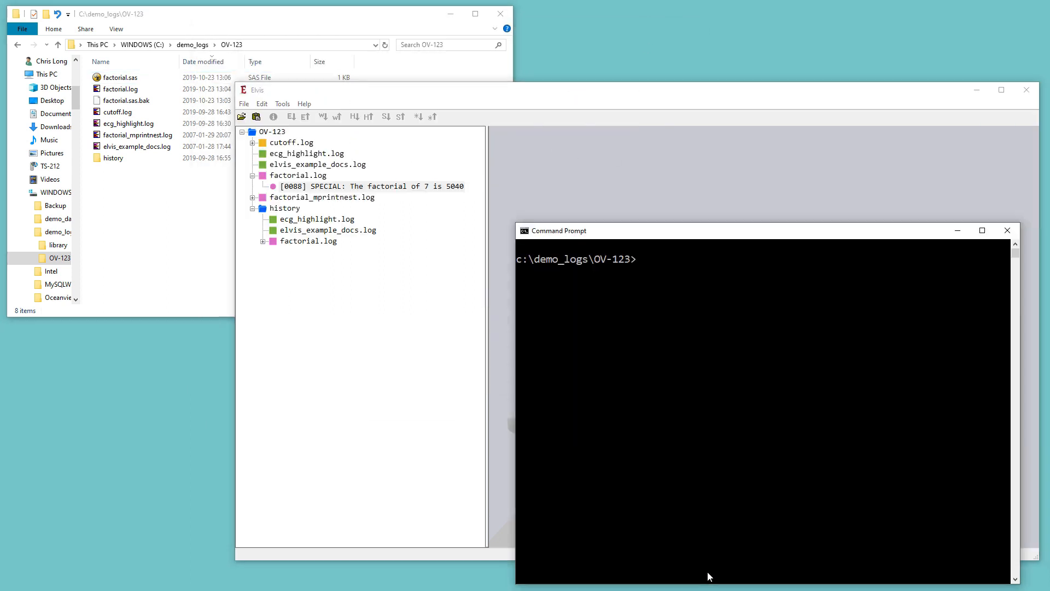
pyautogui.write('sas factorial')
pyautogui.press('Return')
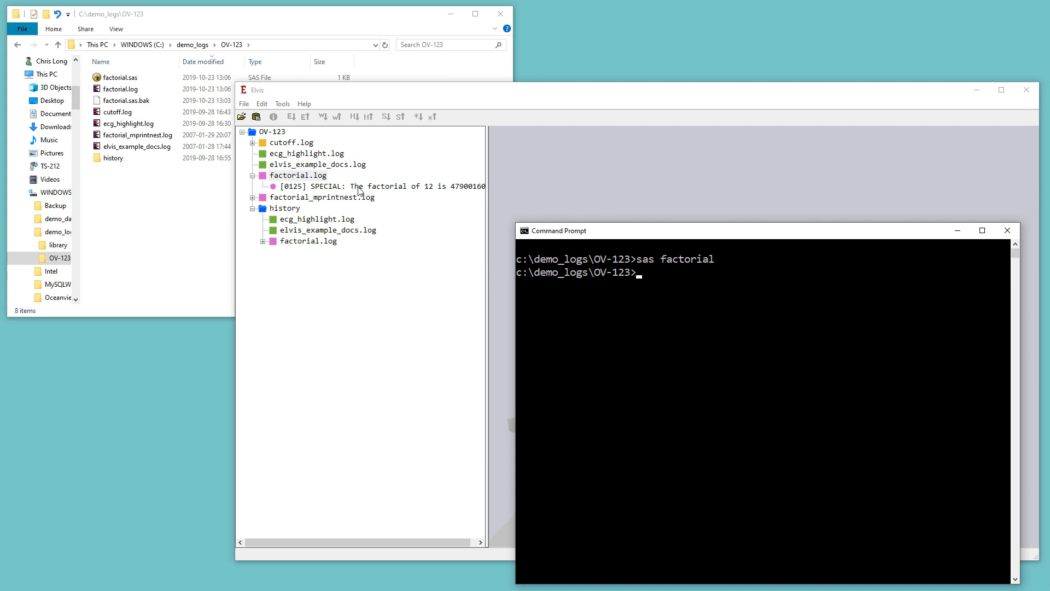
# Widen the log tree pane and select the SPECIAL message under factorial.log
pyautogui.click(499, 177)
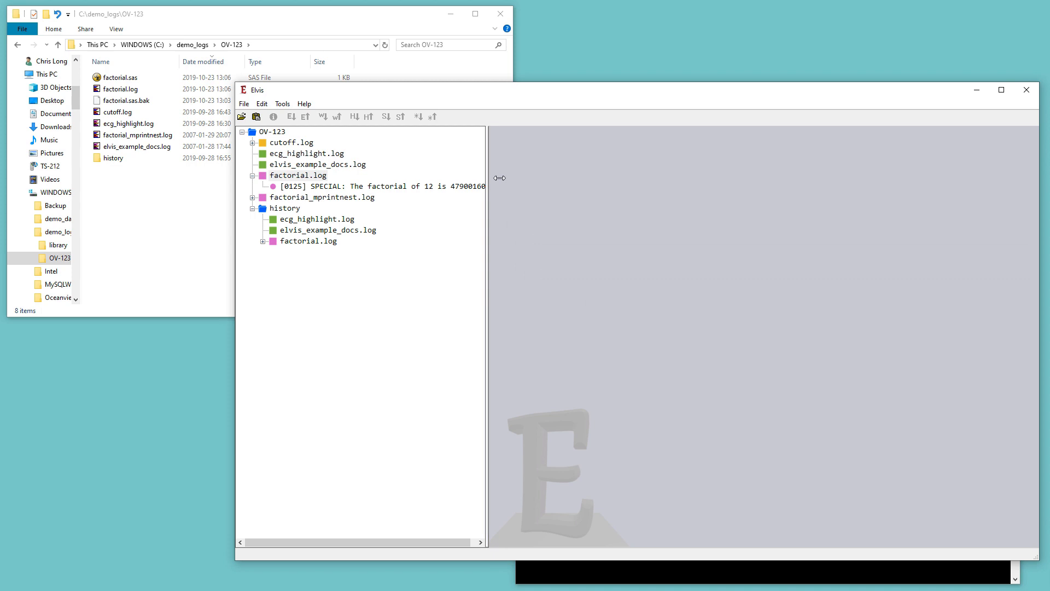
pyautogui.moveTo(499, 177); pyautogui.dragTo(510, 178)
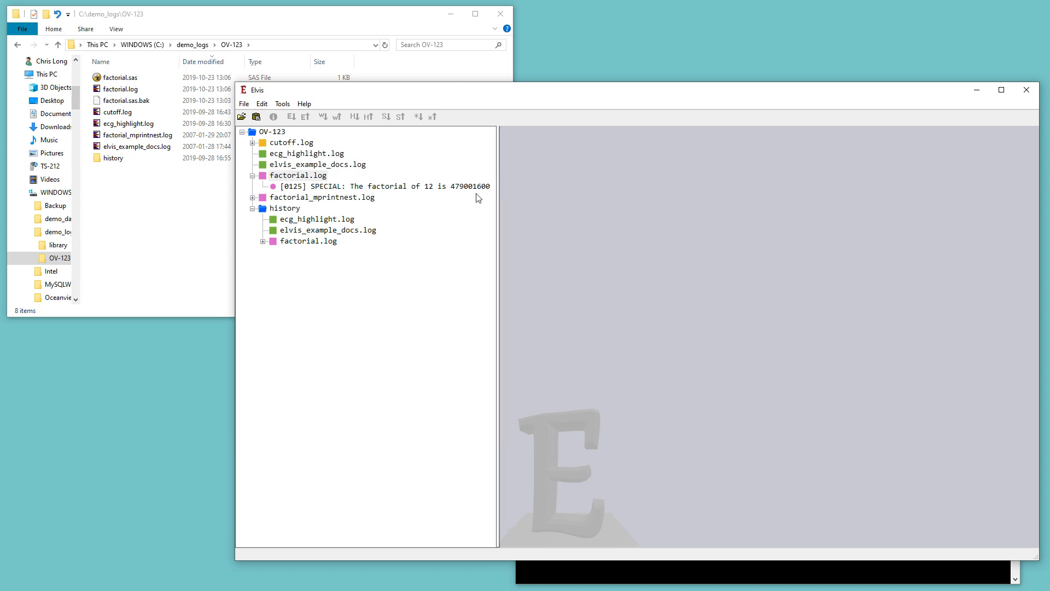
pyautogui.click(356, 188)
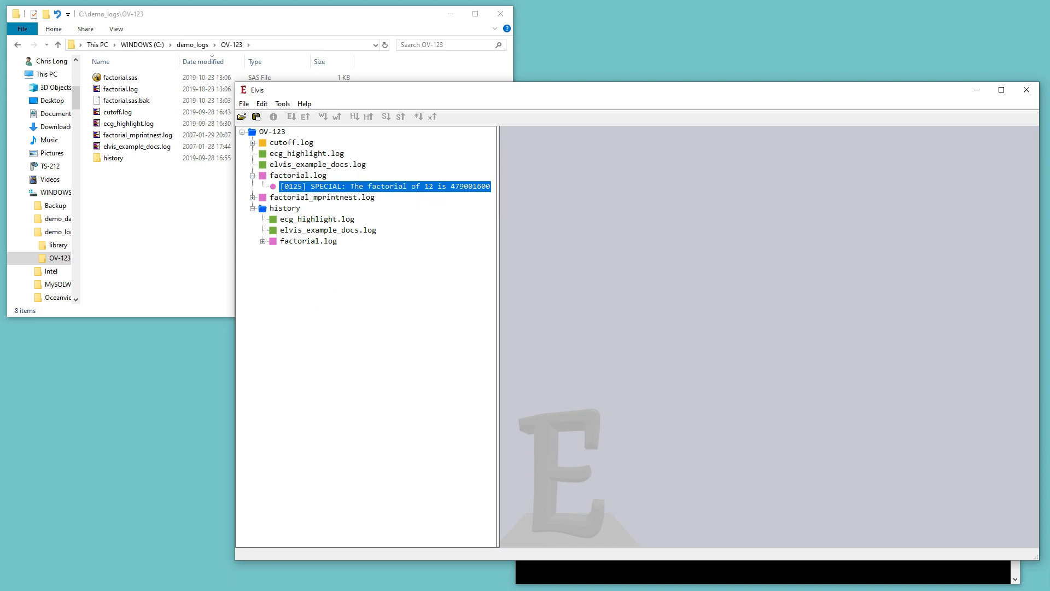
# Set the %let value to bad-value, save factorial.sas, and minimize the editor
pyautogui.click(298, 590)
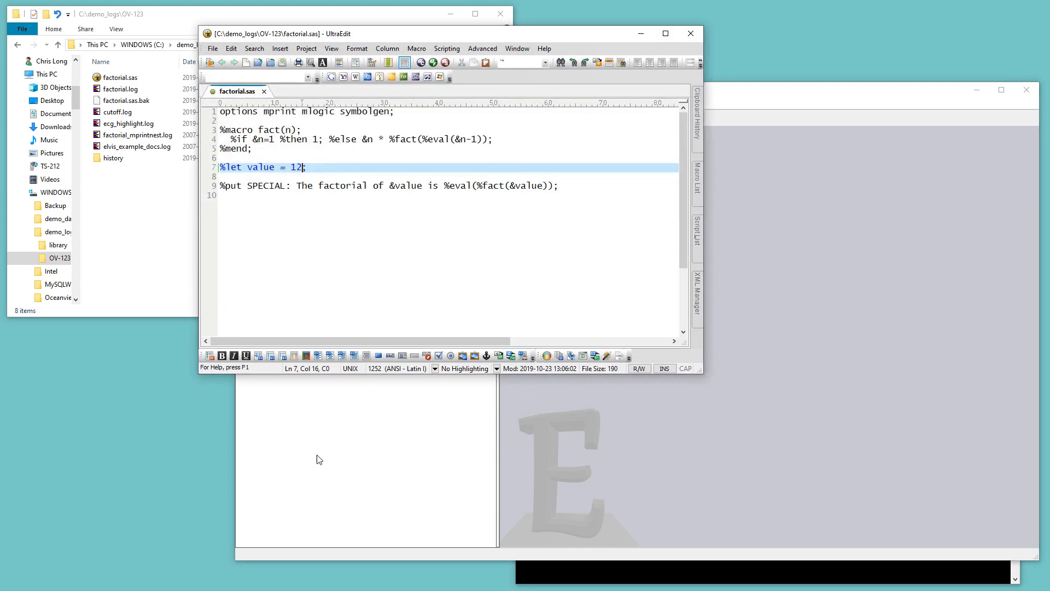
pyautogui.press('BackSpace')
pyautogui.press('BackSpace')
pyautogui.write('bad-value')
pyautogui.hotkey('ctrl', 's')
pyautogui.click(641, 35)
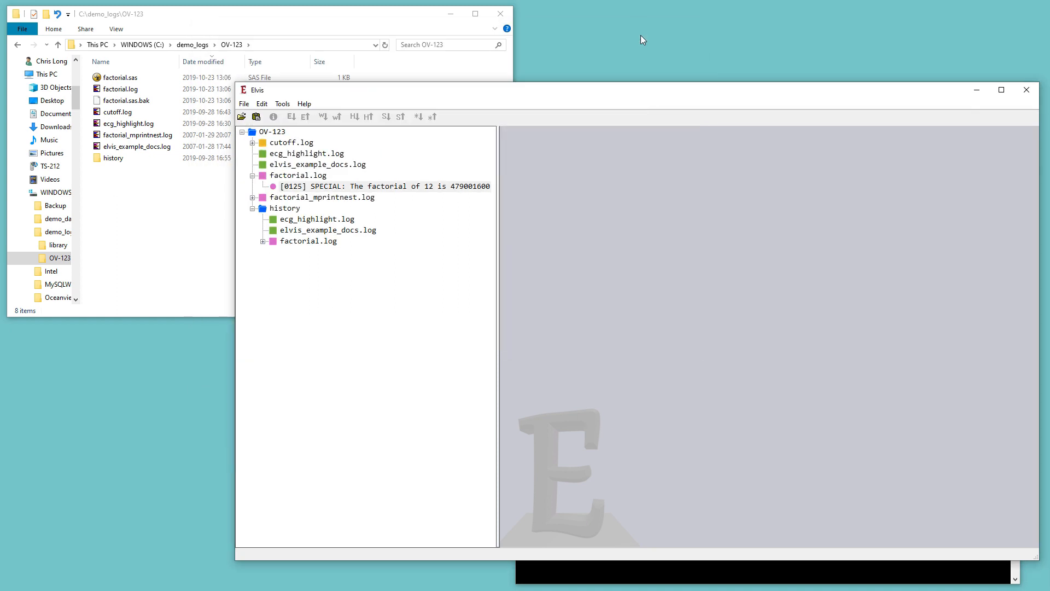
# Rerun the previous sas factorial command at the command prompt
pyautogui.click(664, 565)
pyautogui.press('Up')
pyautogui.press('Return')
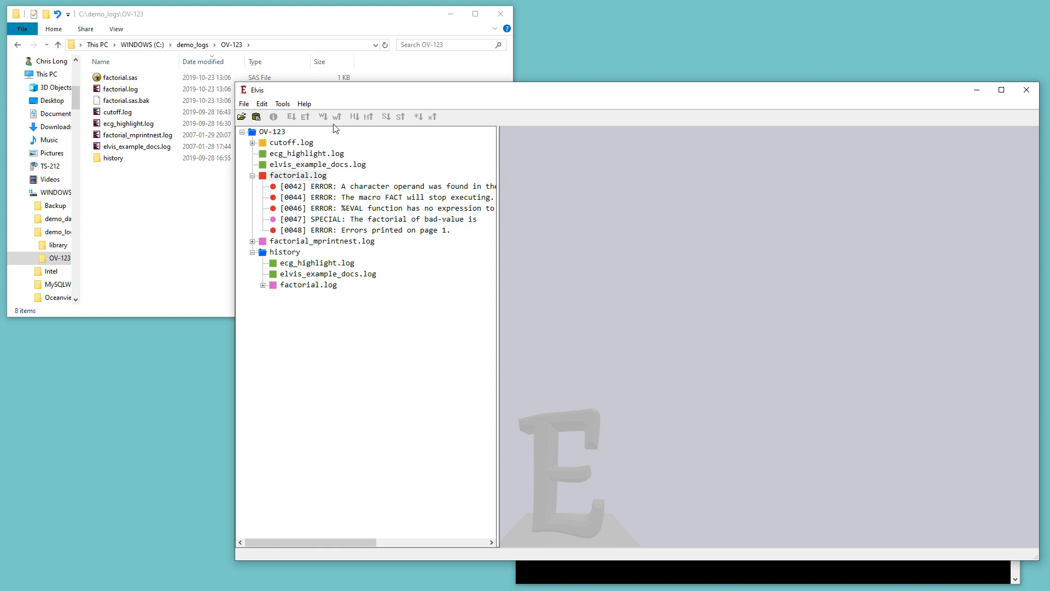
# Open the Date Calculator and pick 14 November 2019 as start date and 19 February 2020 as end date
pyautogui.click(283, 105)
pyautogui.click(297, 121)
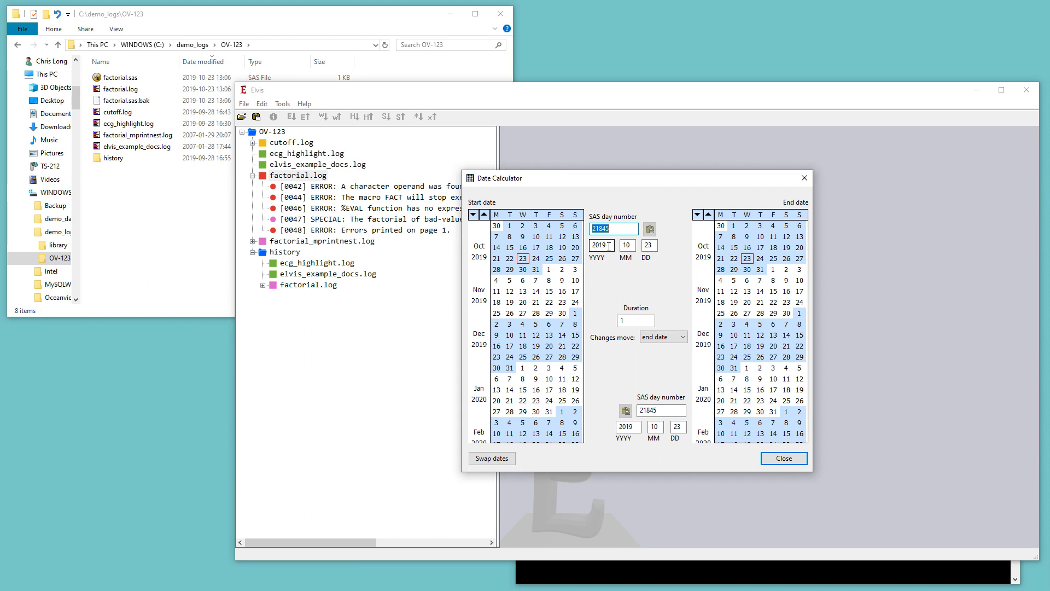
pyautogui.click(535, 291)
pyautogui.scroll(-5, 531, 328)
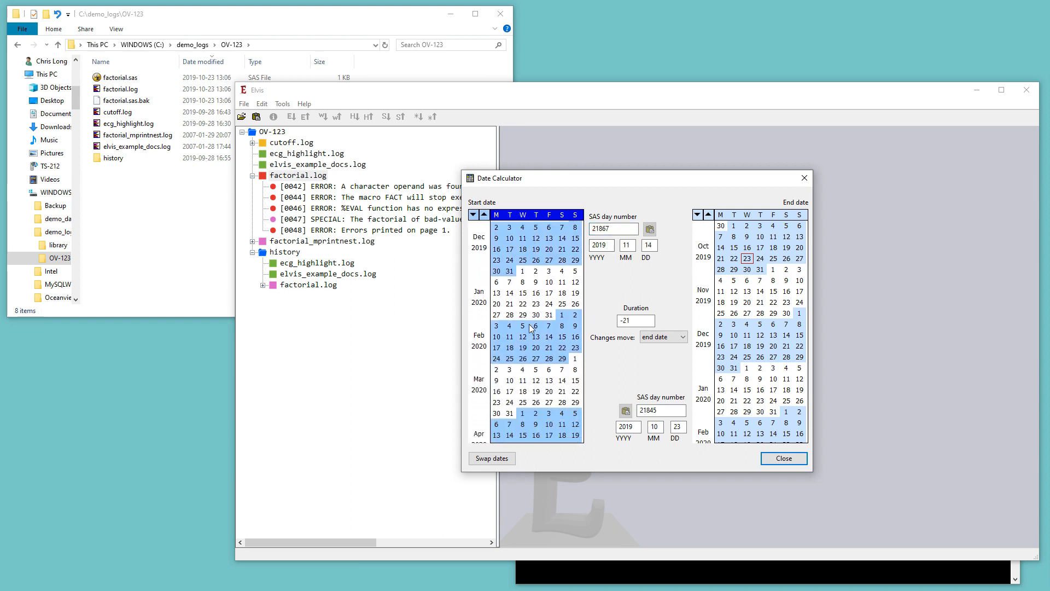
pyautogui.scroll(-3, 749, 340)
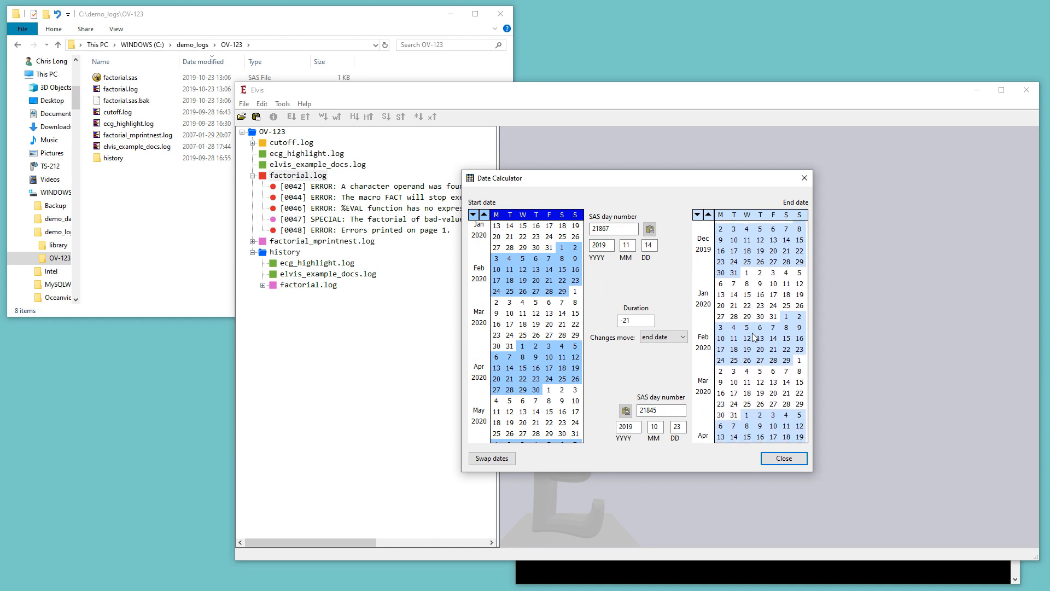
pyautogui.click(748, 349)
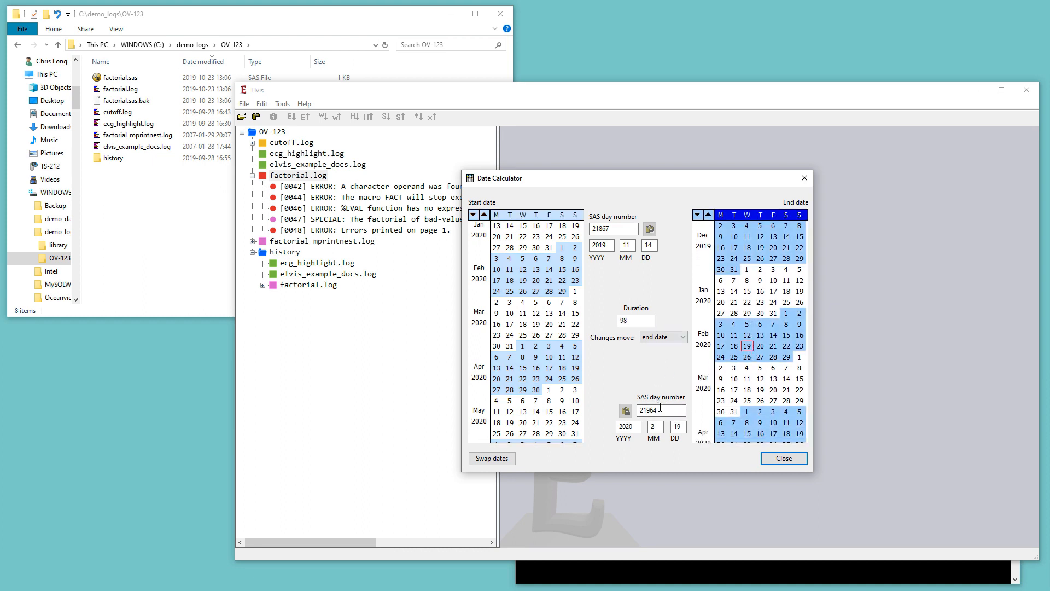
# Enter 20000 as the end SAS day number, then close the Date Calculator
pyautogui.moveTo(657, 414); pyautogui.dragTo(616, 416)
pyautogui.write('20000')
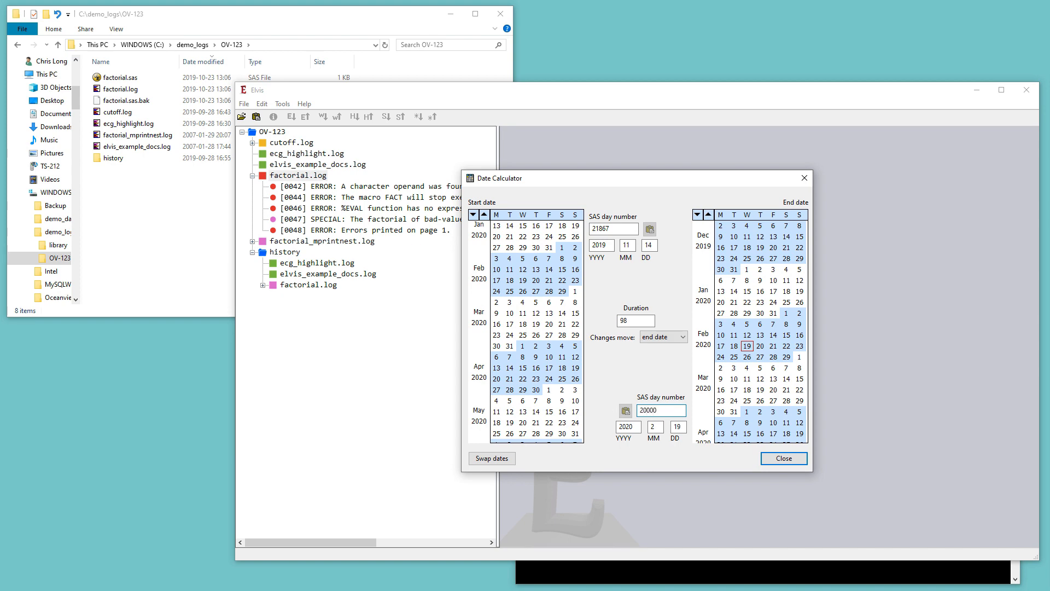
pyautogui.press('Tab')
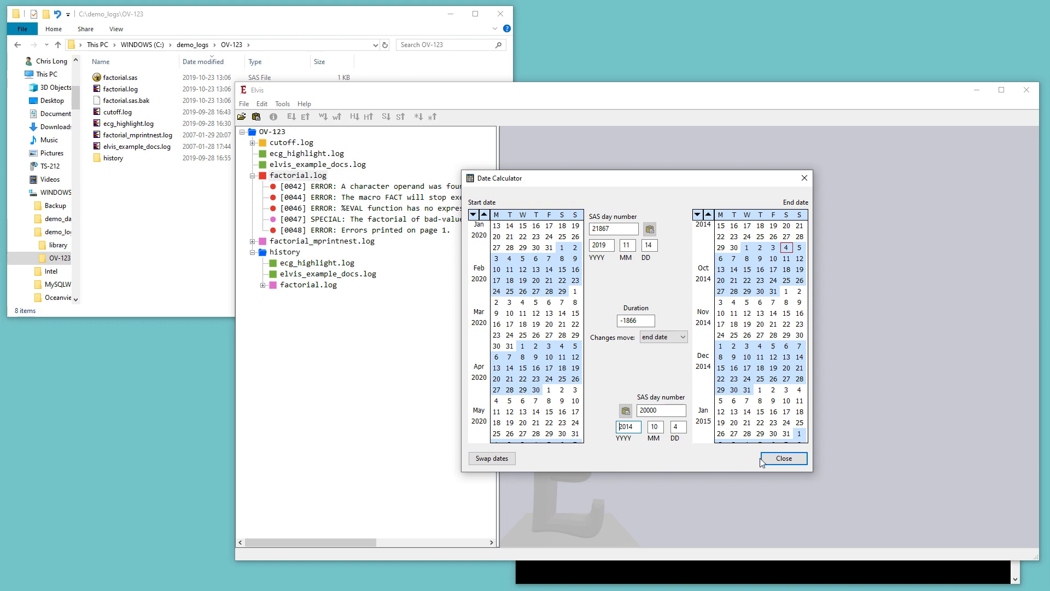
pyautogui.click(786, 458)
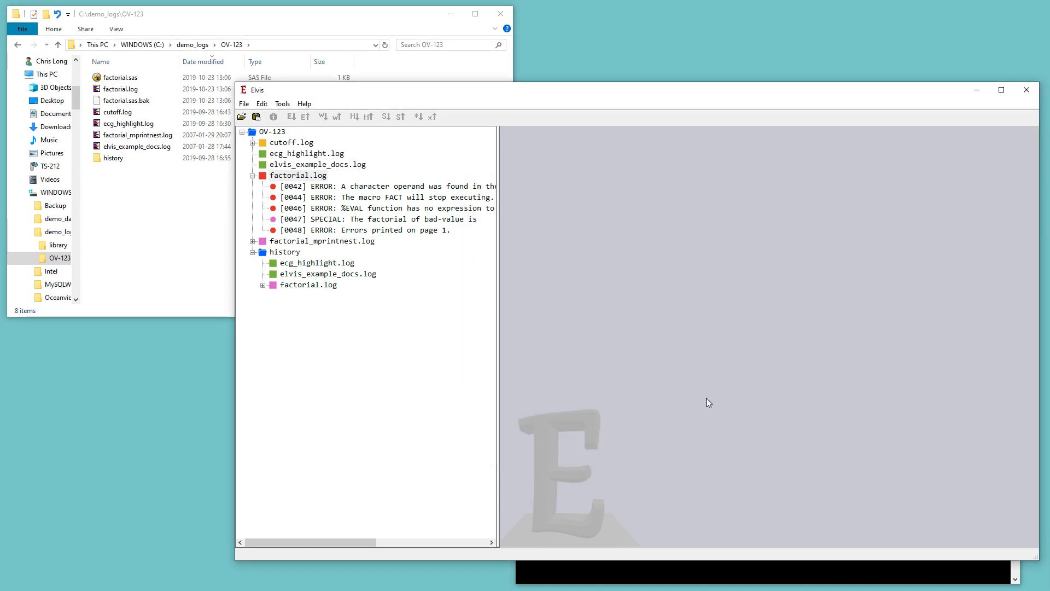